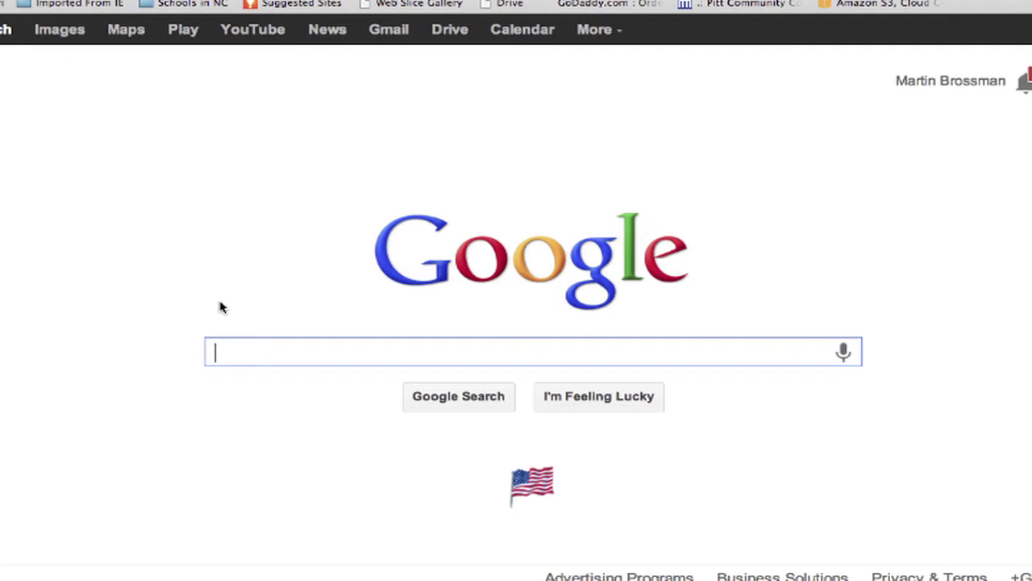
- Search Google for "google adwords keyword tool" and open the Google AdWords site from the results
text(goggle)
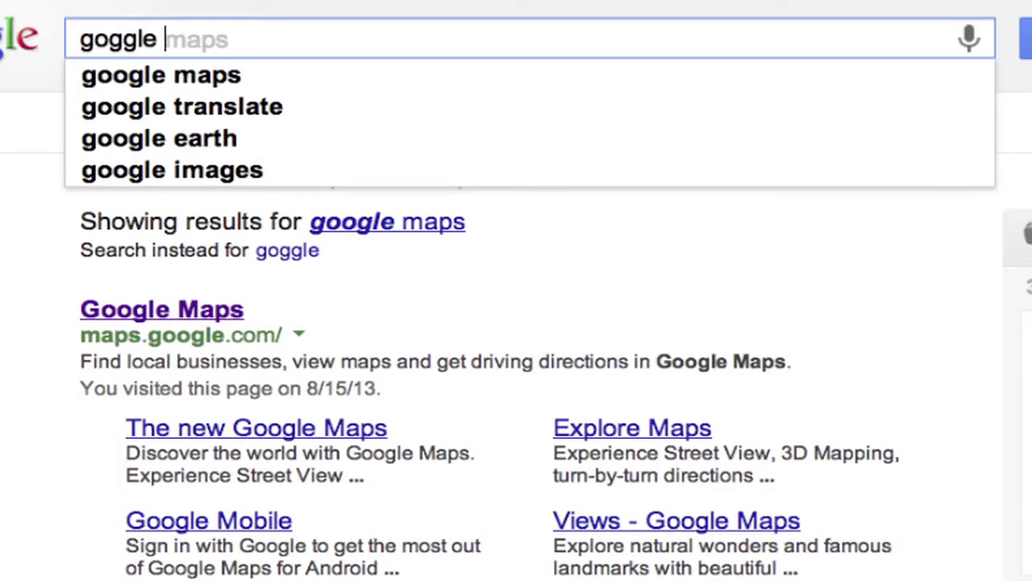
text(adword)
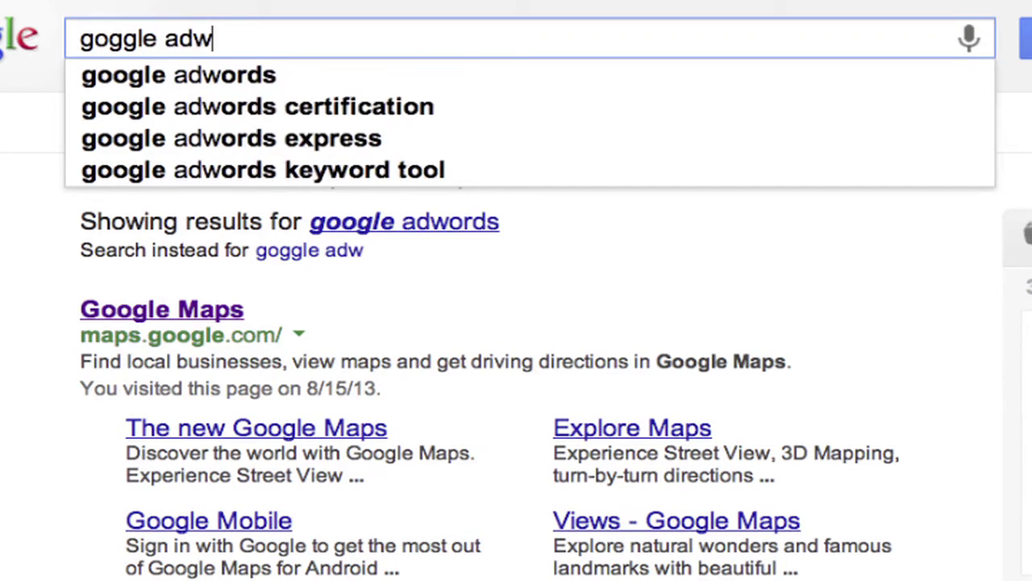
text(s)
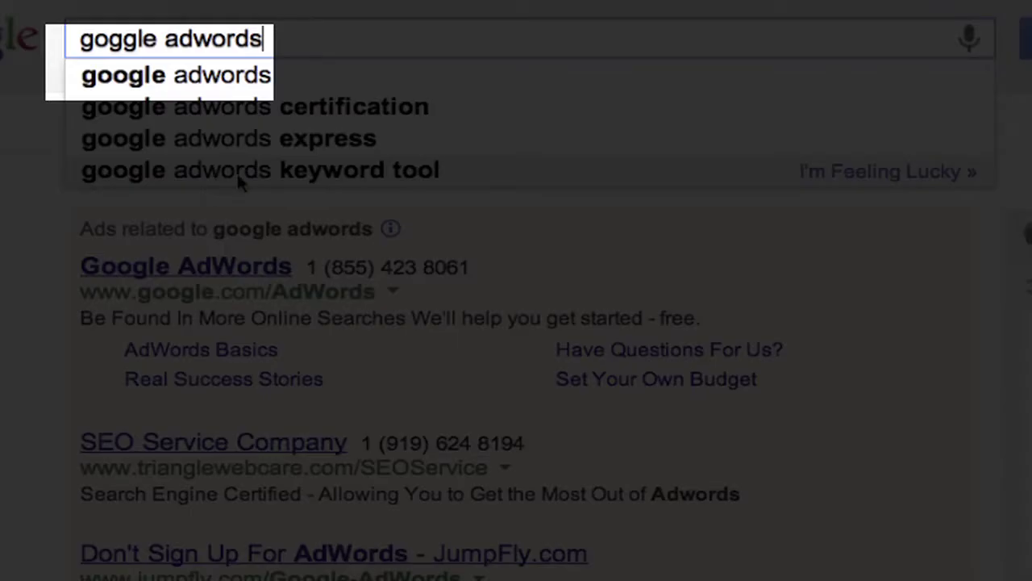
click(240, 176)
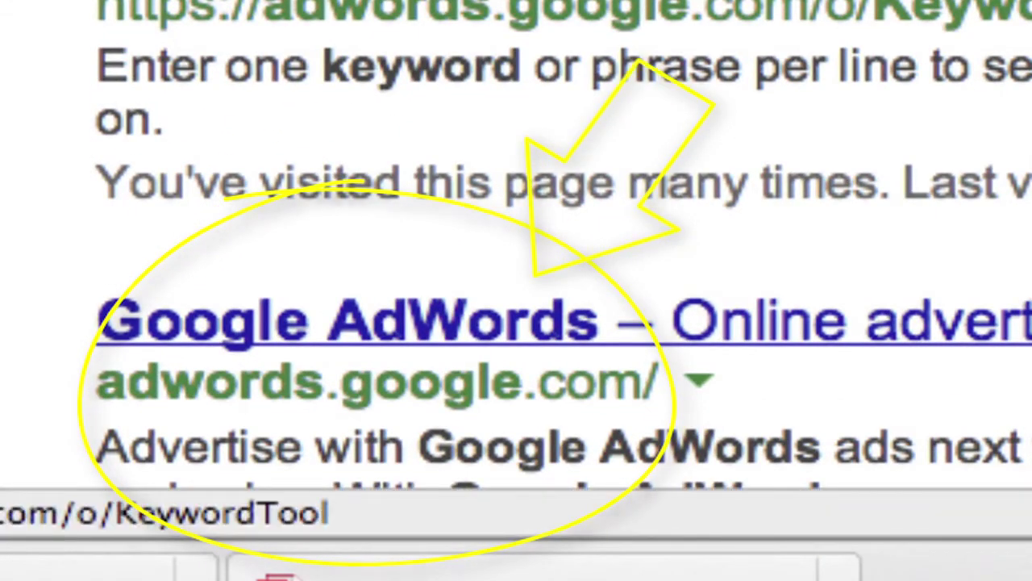
click(547, 136)
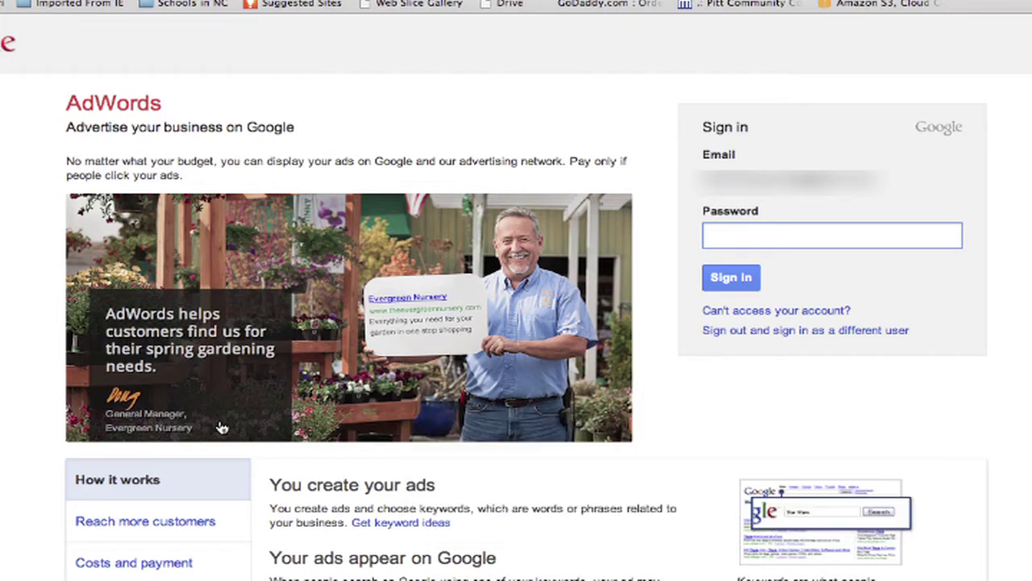
- Sign in to AdWords by entering the account password
text(•••••••••••••••••••)
click(730, 277)
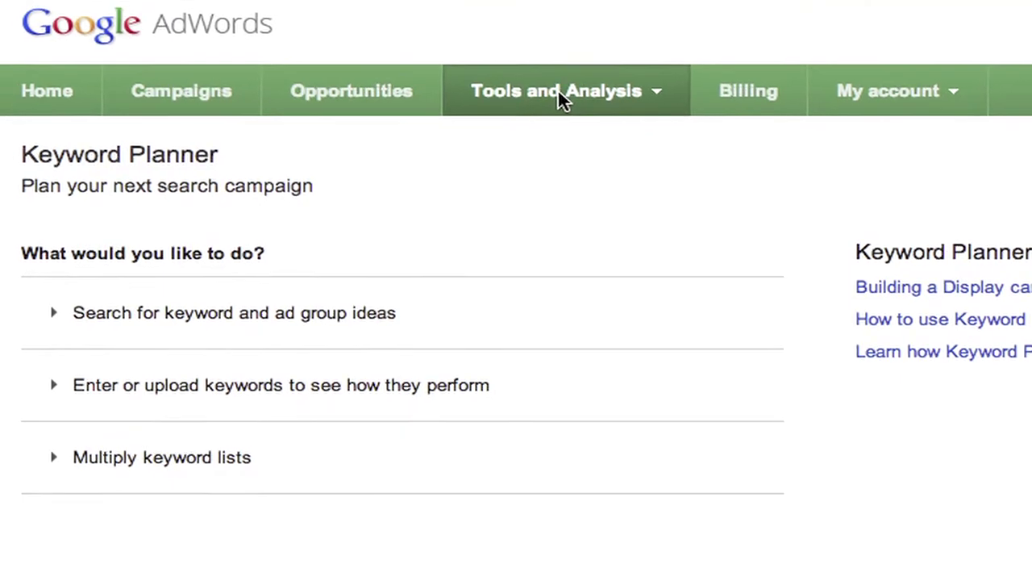
- Open Keyword Planner and expand the "Search for keyword and ad group ideas" option
click(548, 97)
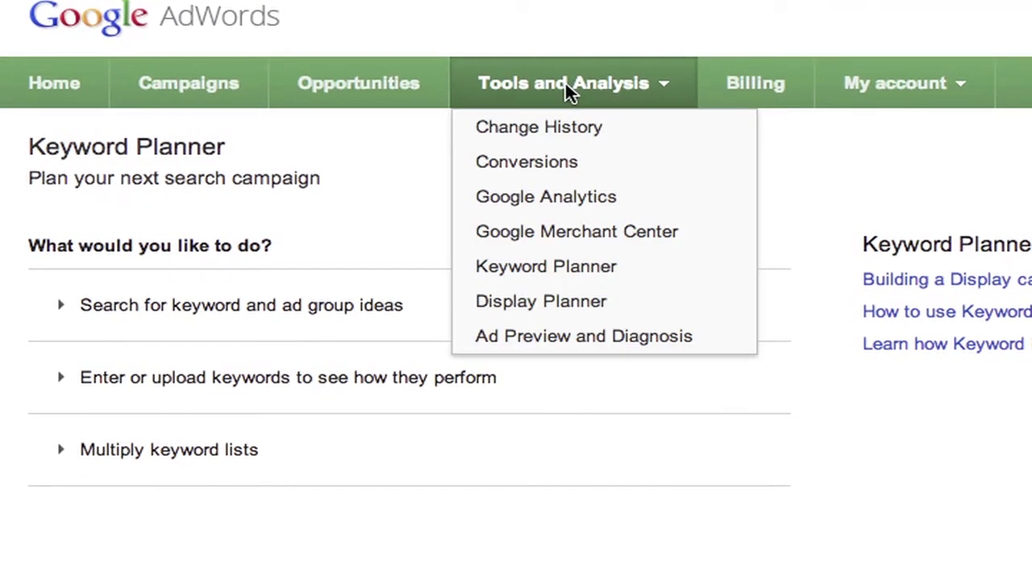
click(576, 274)
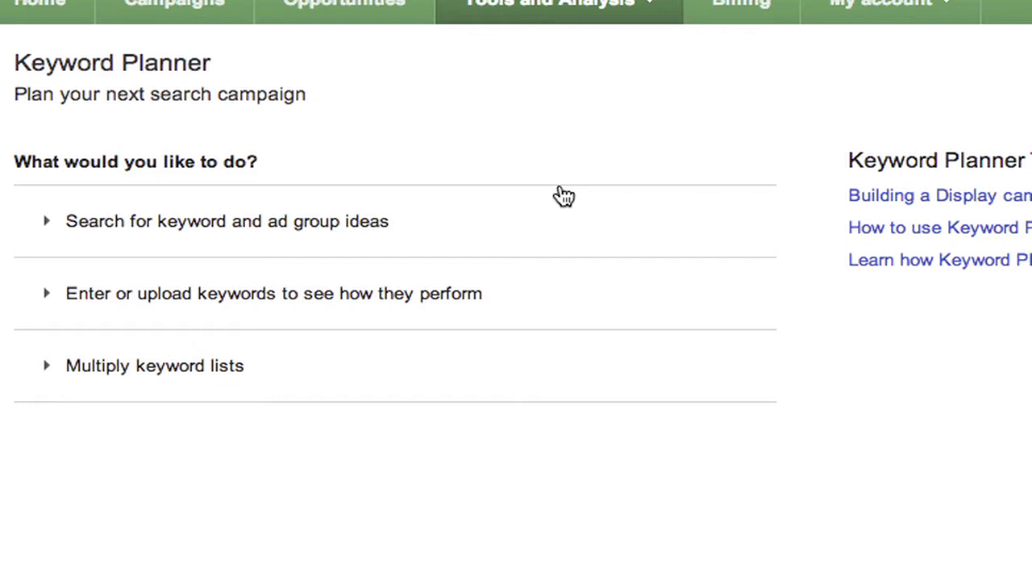
click(363, 233)
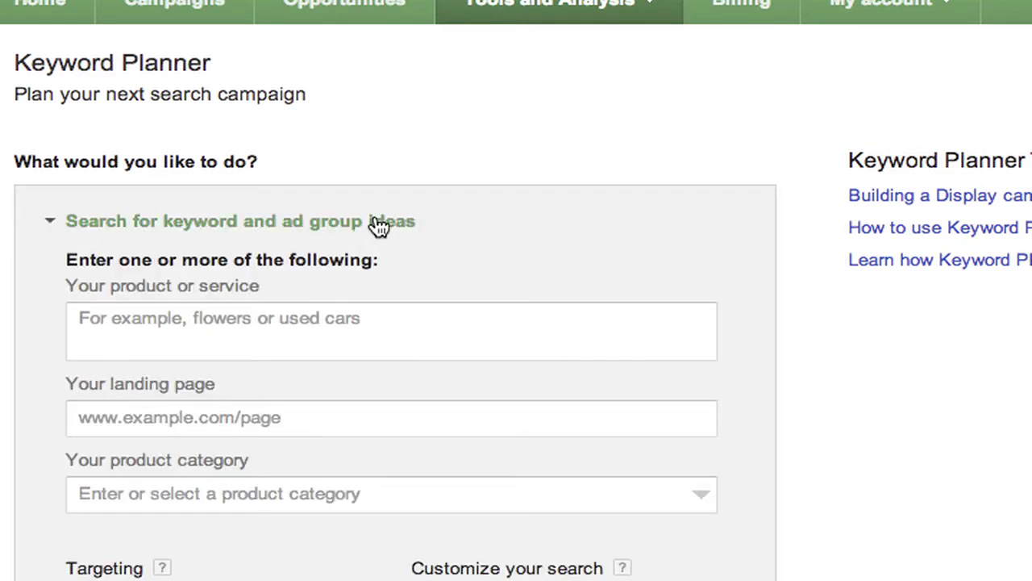
click(219, 326)
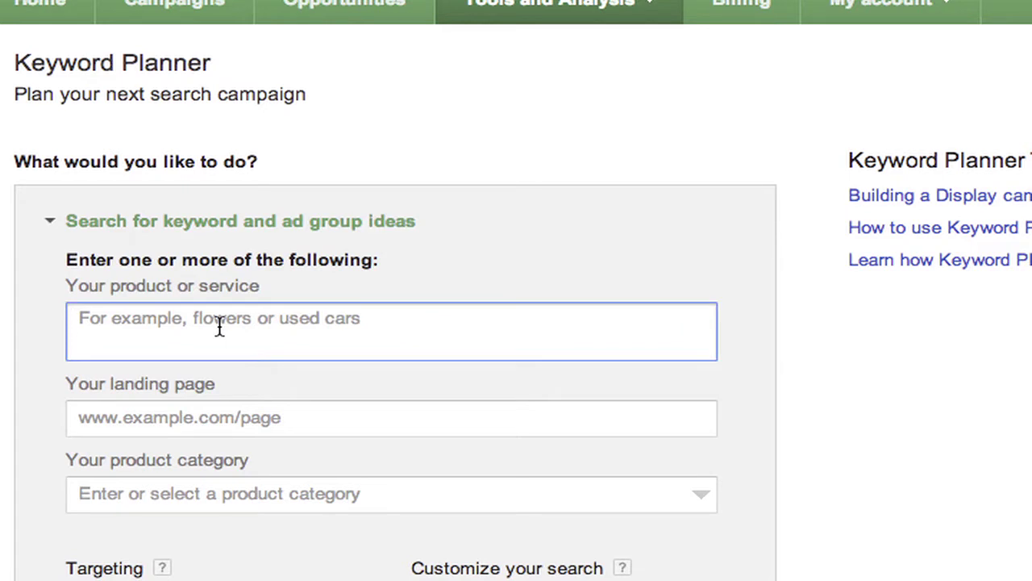
text(pizza)
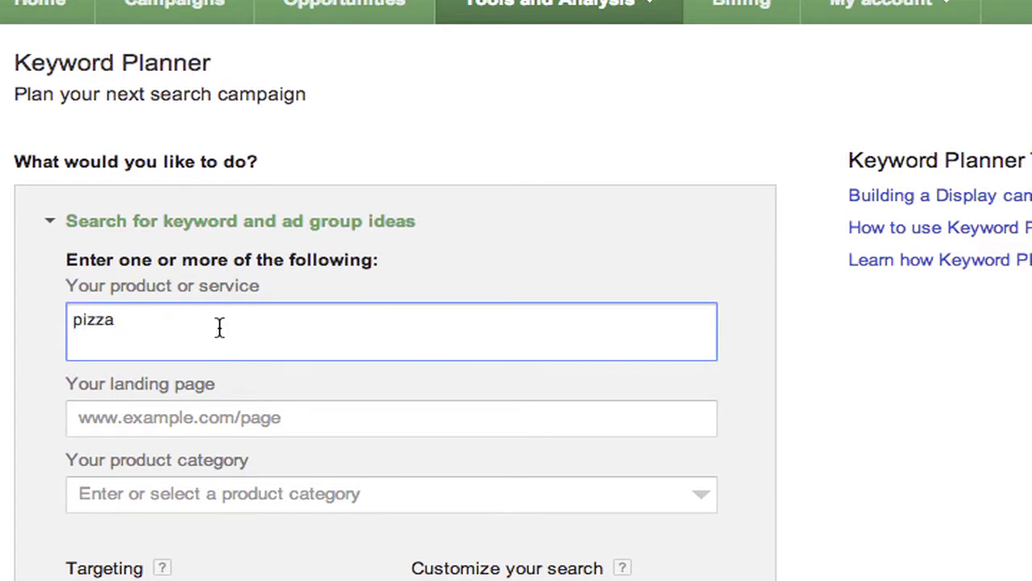
click(206, 425)
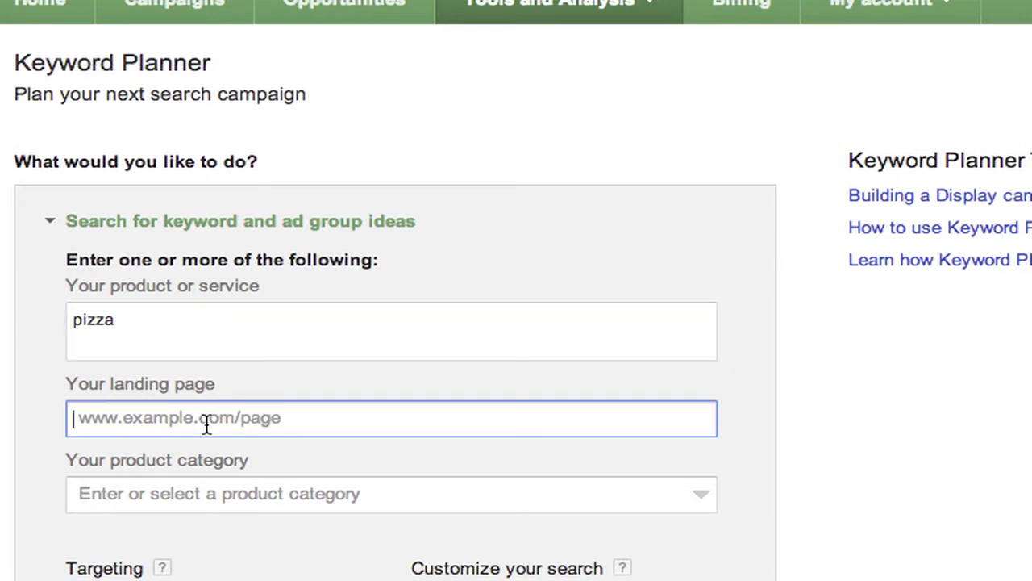
text(www.pizza)
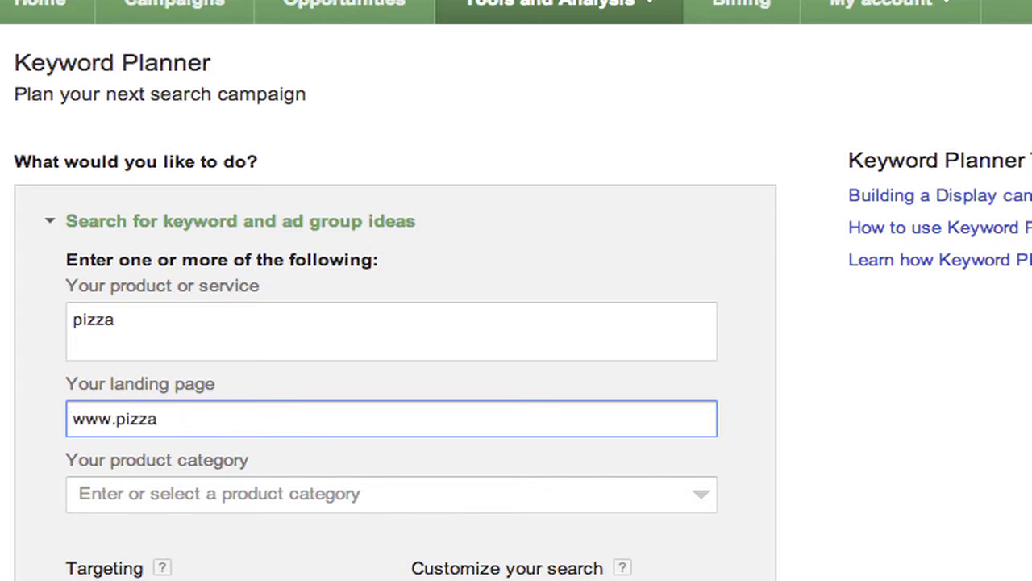
text(hut.com)
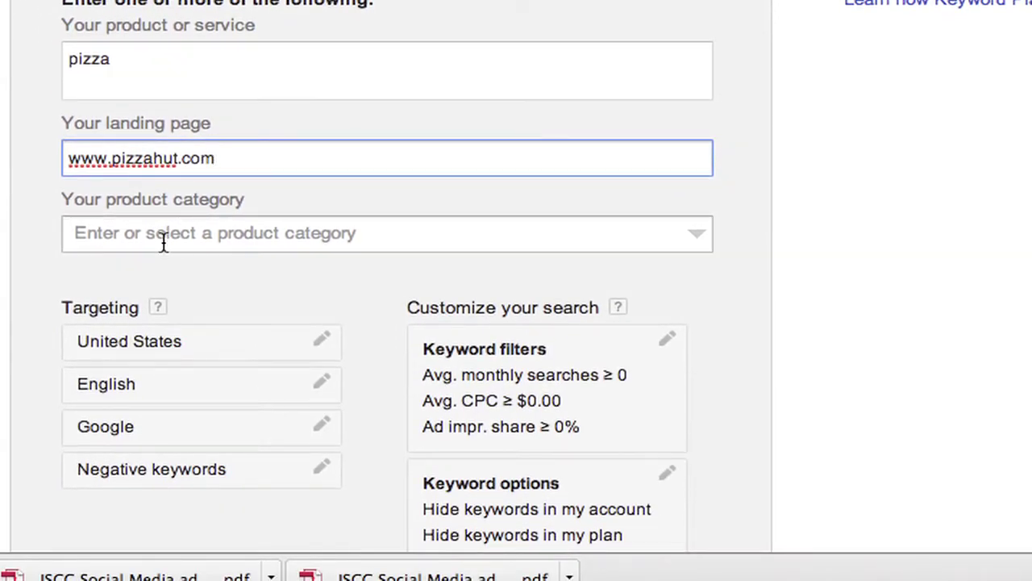
- Choose the product category Dining & Nightlife > Restaurants > Pizzerias & Pizza Delivery
click(163, 242)
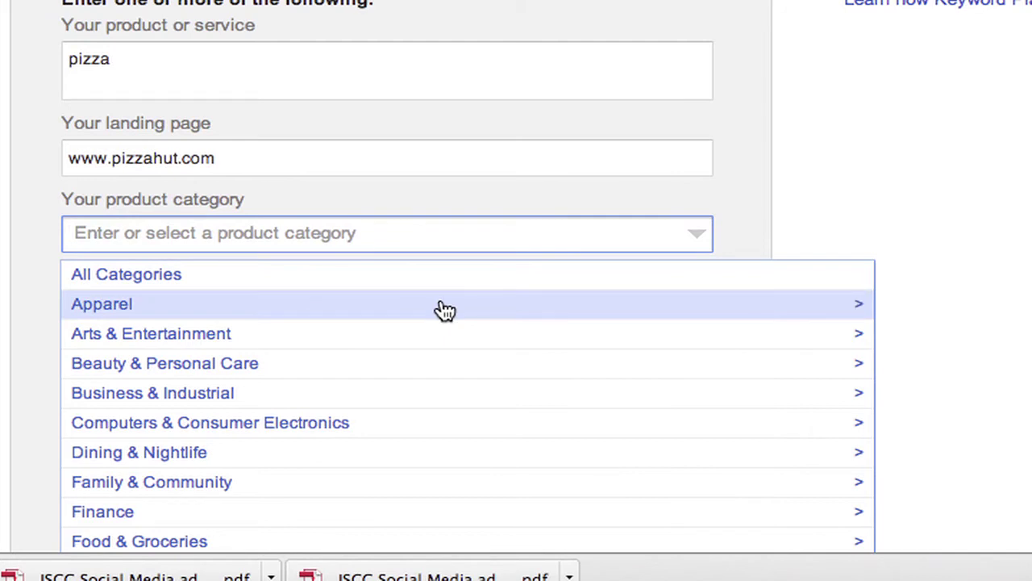
click(428, 464)
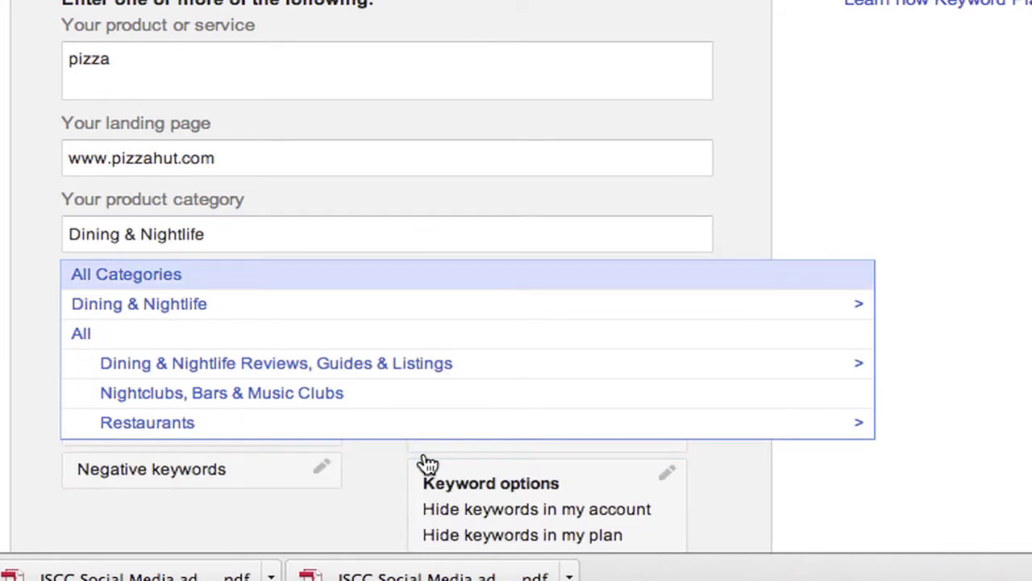
click(187, 430)
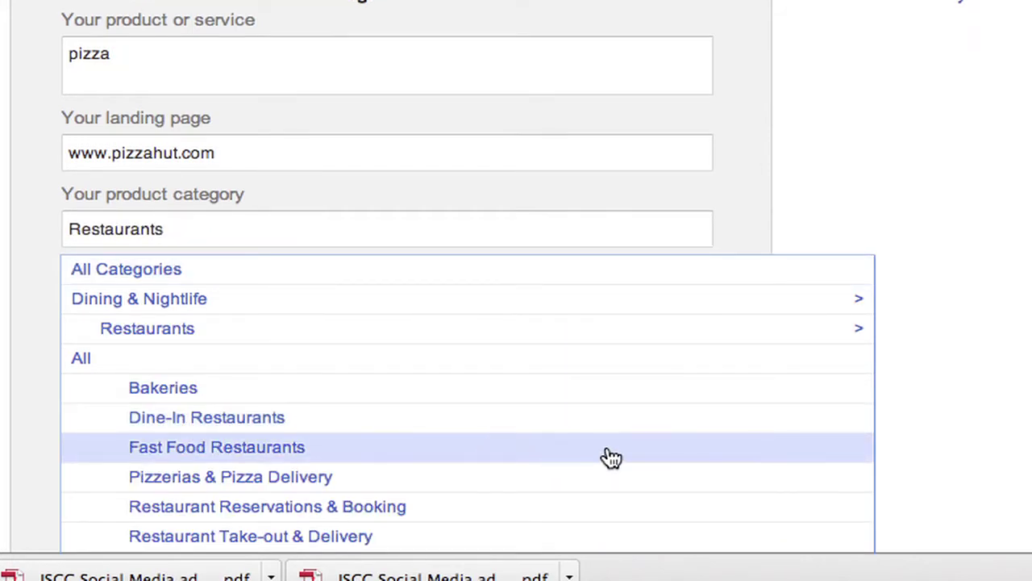
click(339, 481)
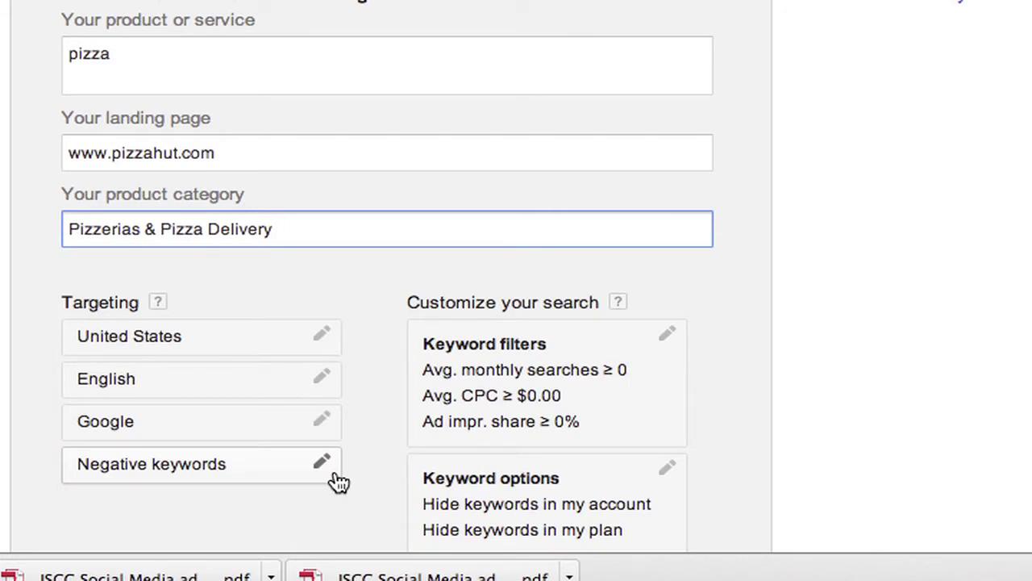
- Add the city of Raleigh, North Carolina, United States to the targeted locations
click(263, 342)
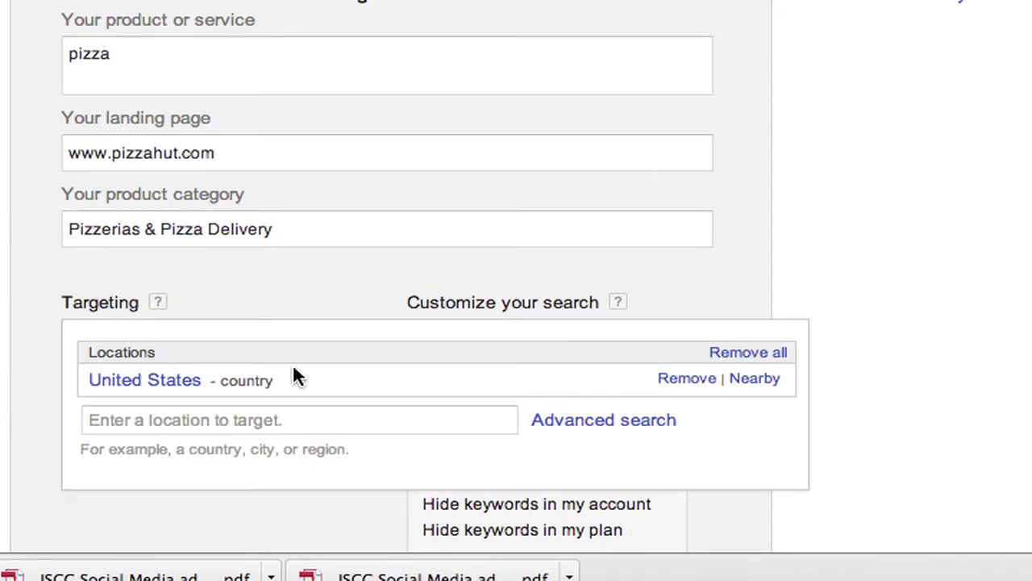
click(263, 420)
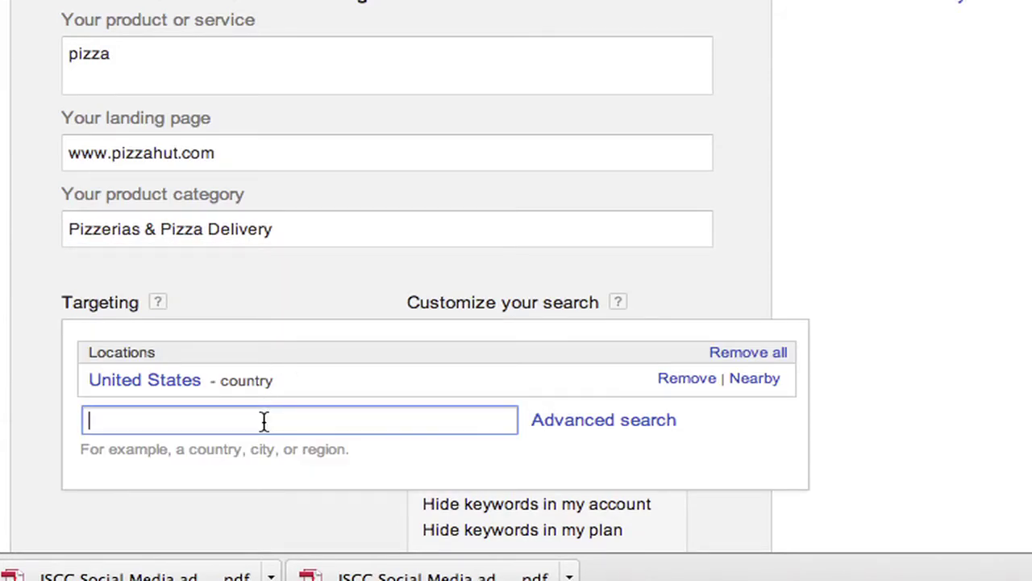
text(Raleigh)
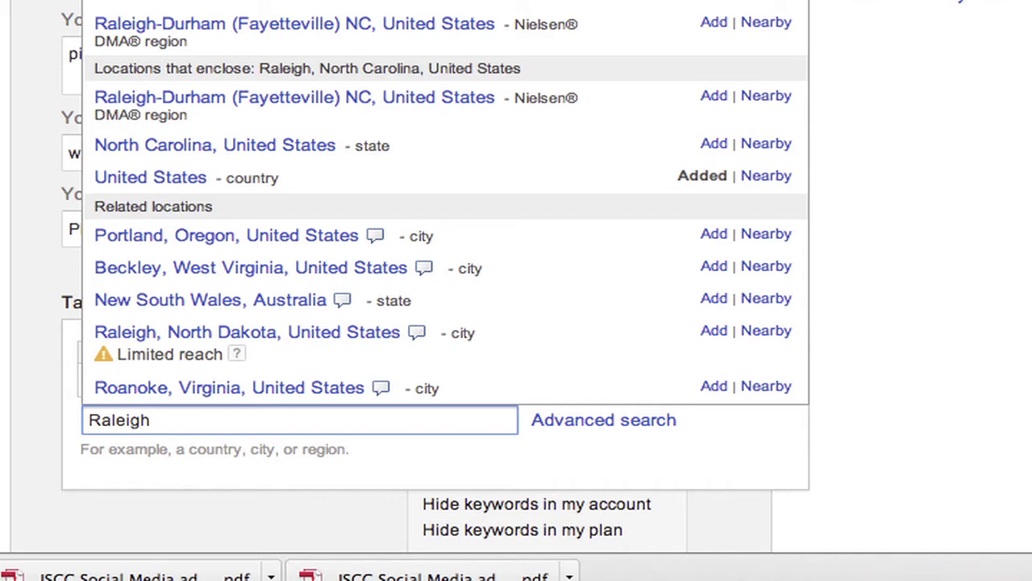
click(714, 1)
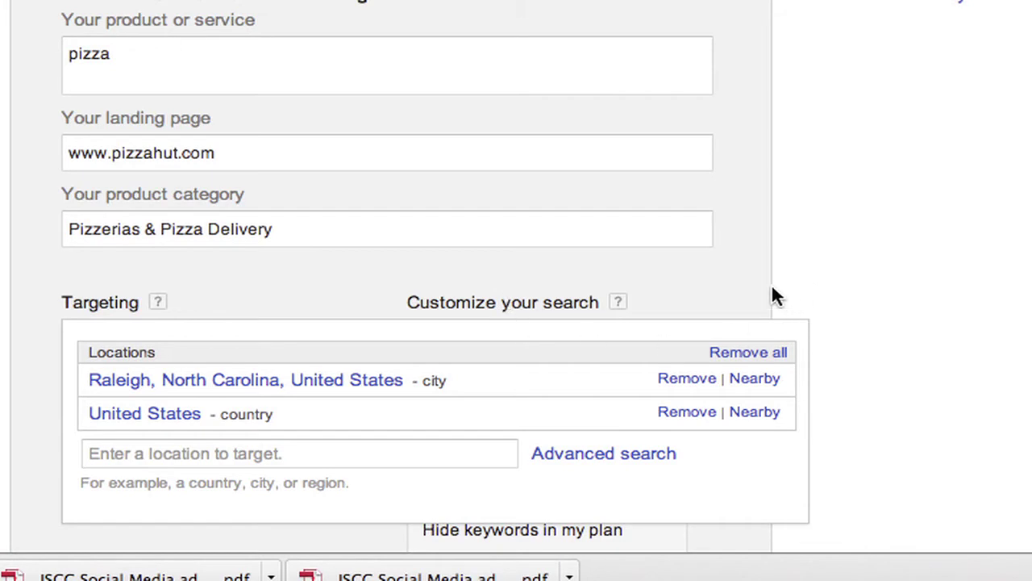
click(761, 252)
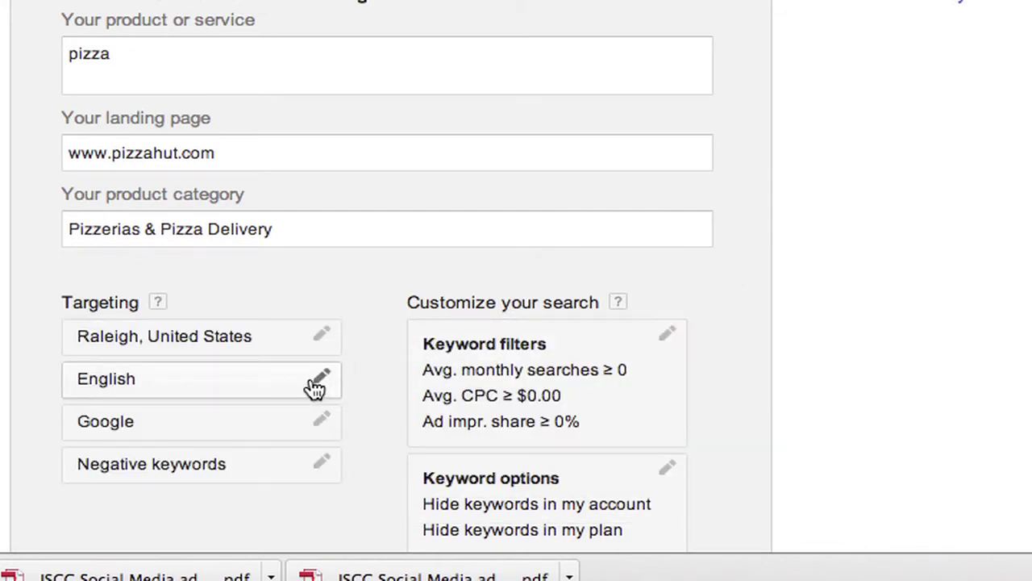
- Keep Google as the search network and enter "dominoes pizza, papa johns pizza" as negative keywords
click(305, 432)
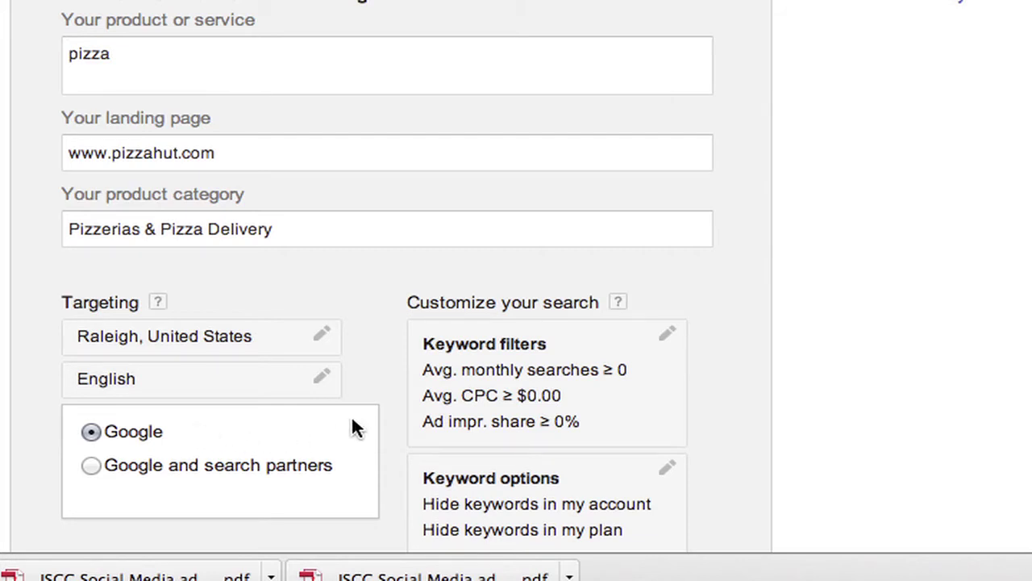
click(376, 387)
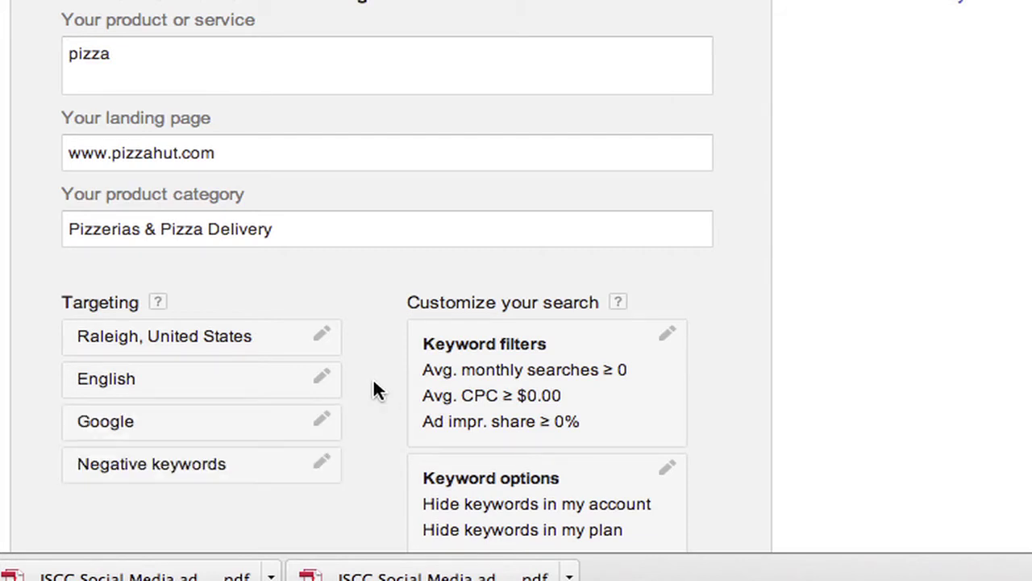
click(235, 475)
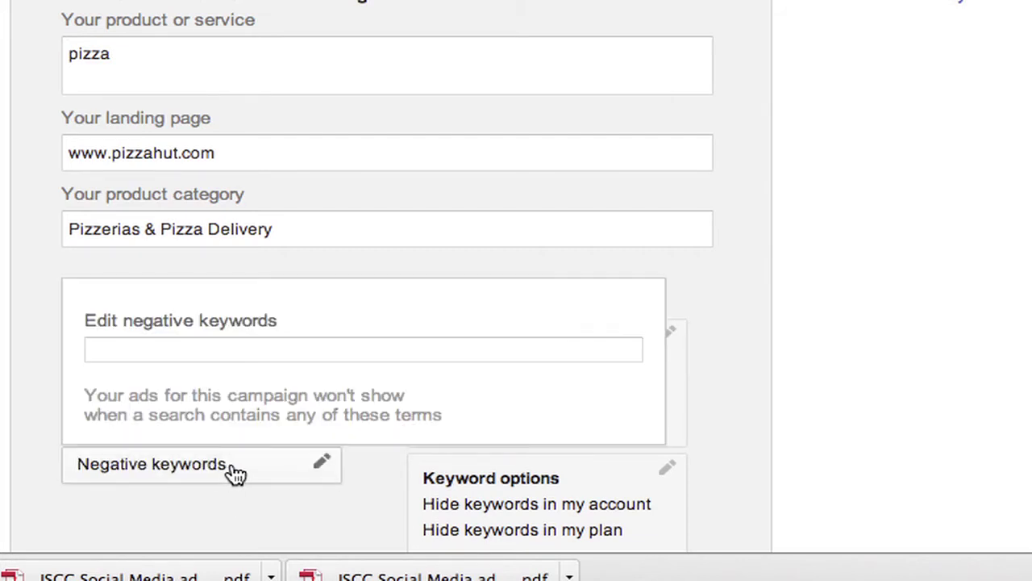
click(212, 352)
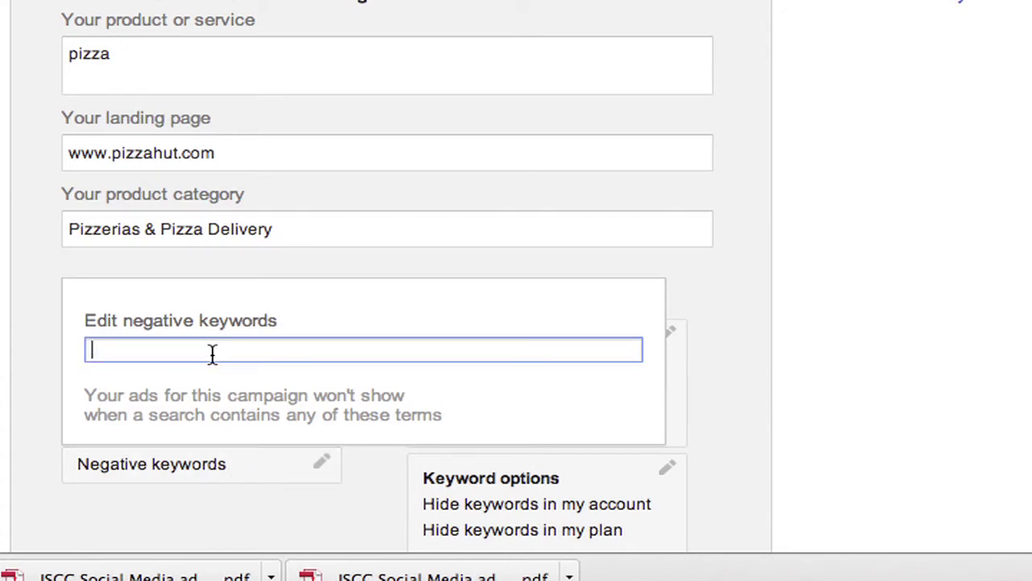
text(dominoes pi)
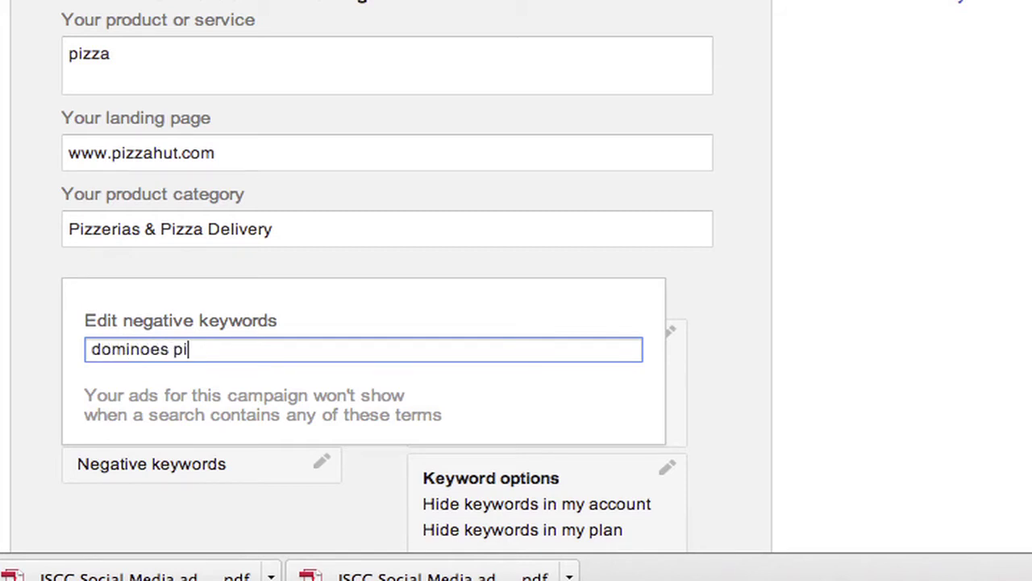
text(zza, papa john)
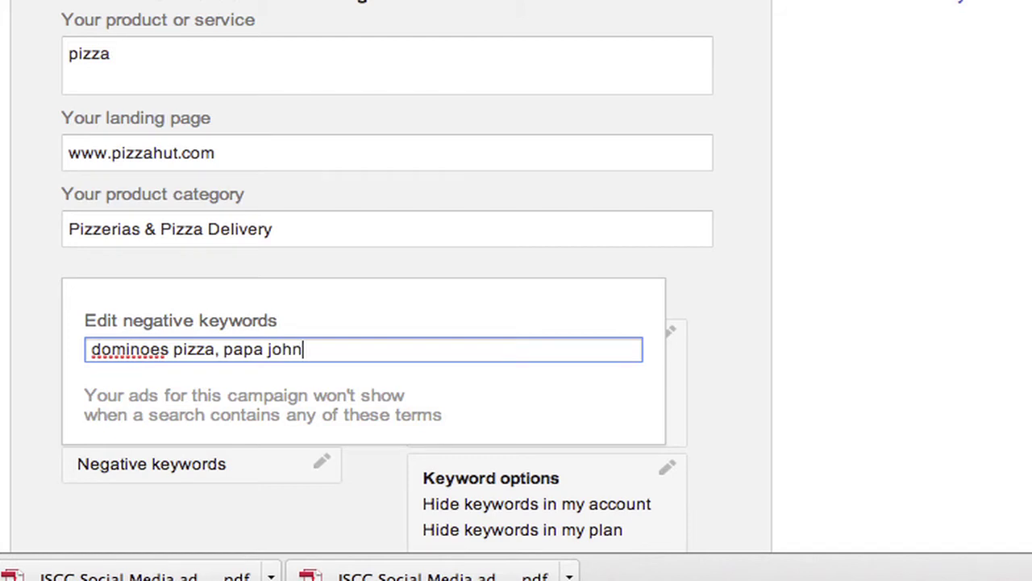
text(s pizza)
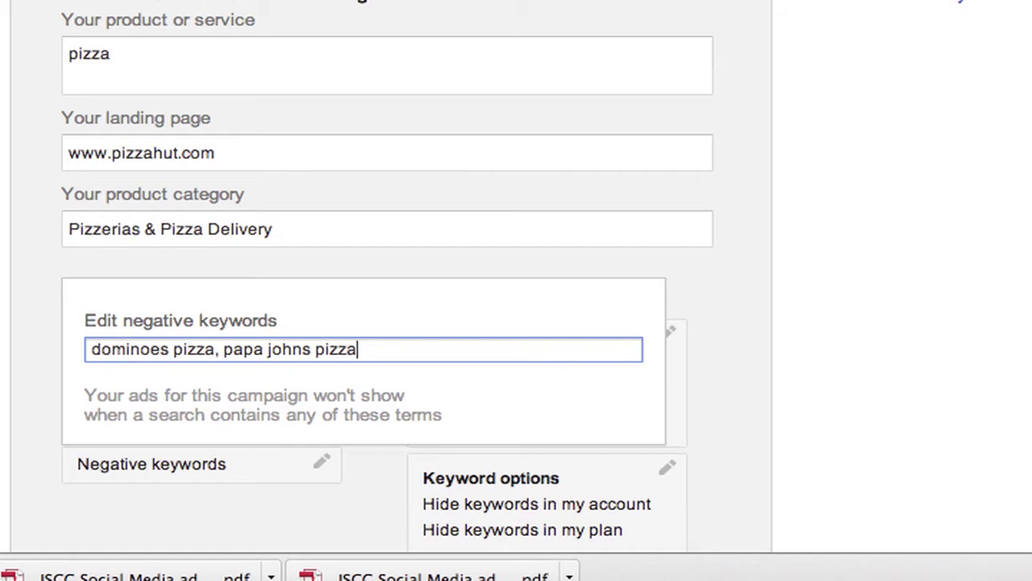
click(747, 288)
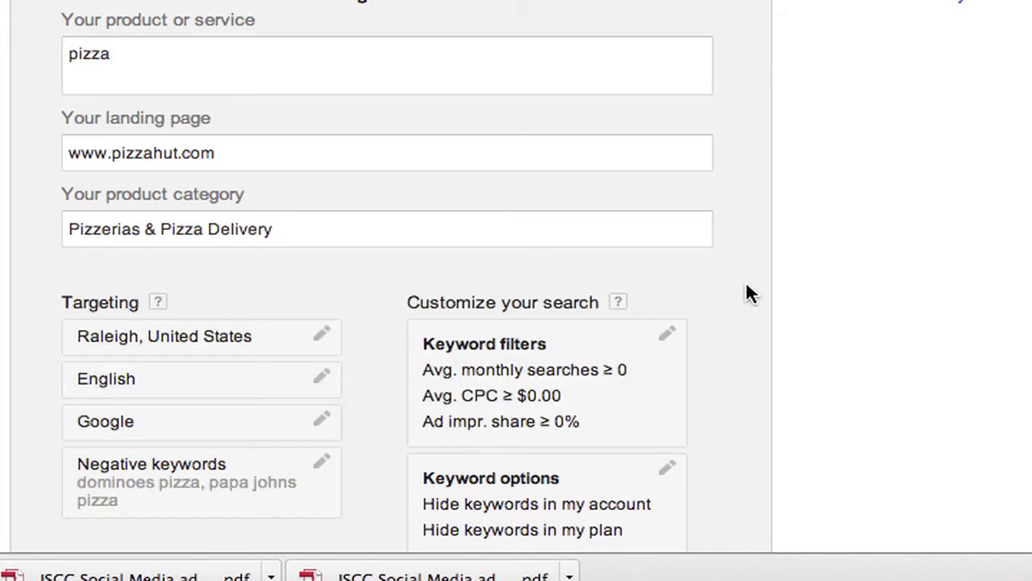
- Get the keyword and ad group ideas for these criteria and view the monthly search chart for the Pizza Online ad group
scroll(746, 283, up, 1)
scroll(746, 282, down, 1)
scroll(746, 286, down, 3)
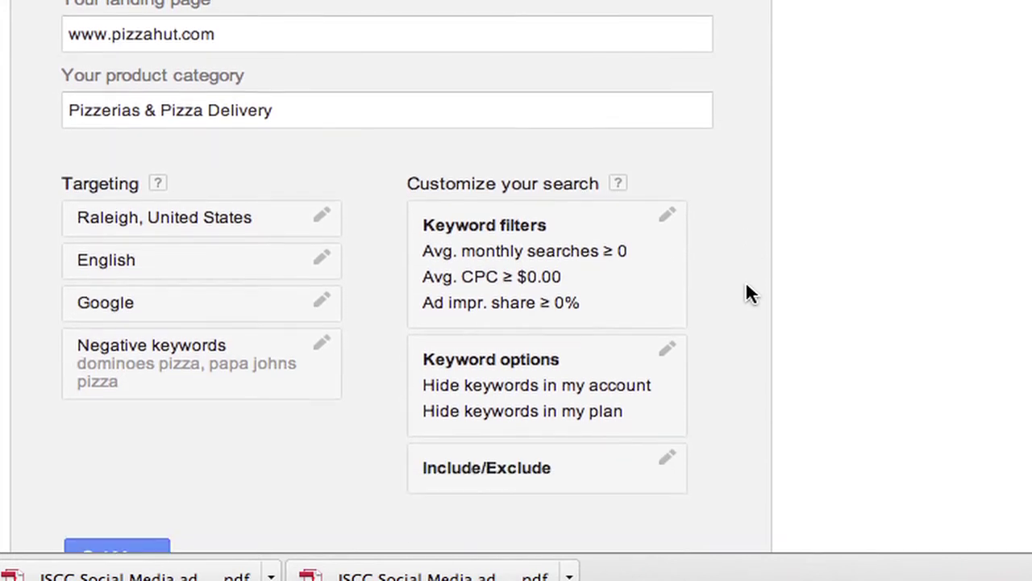
scroll(746, 283, down, 2)
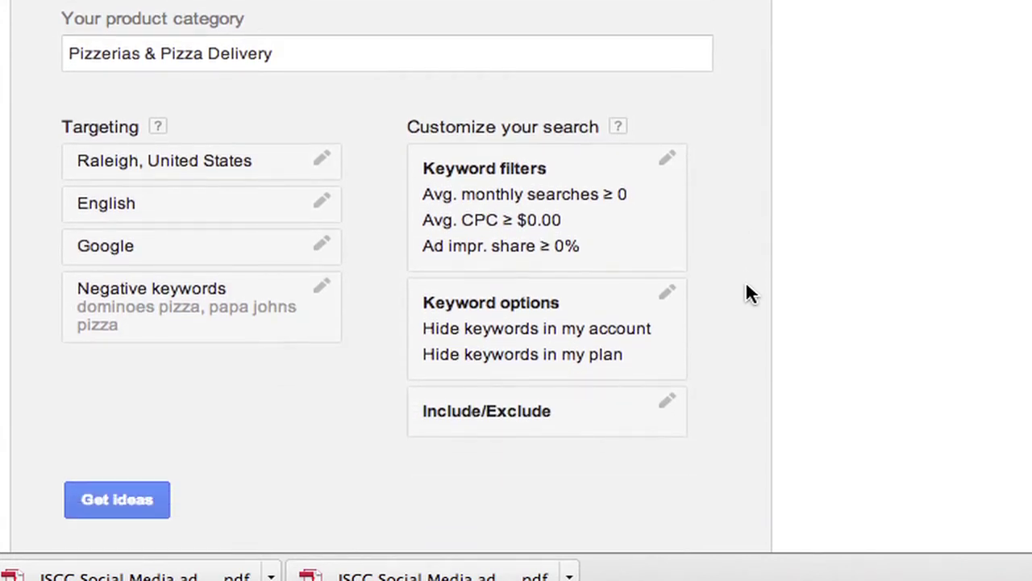
click(112, 498)
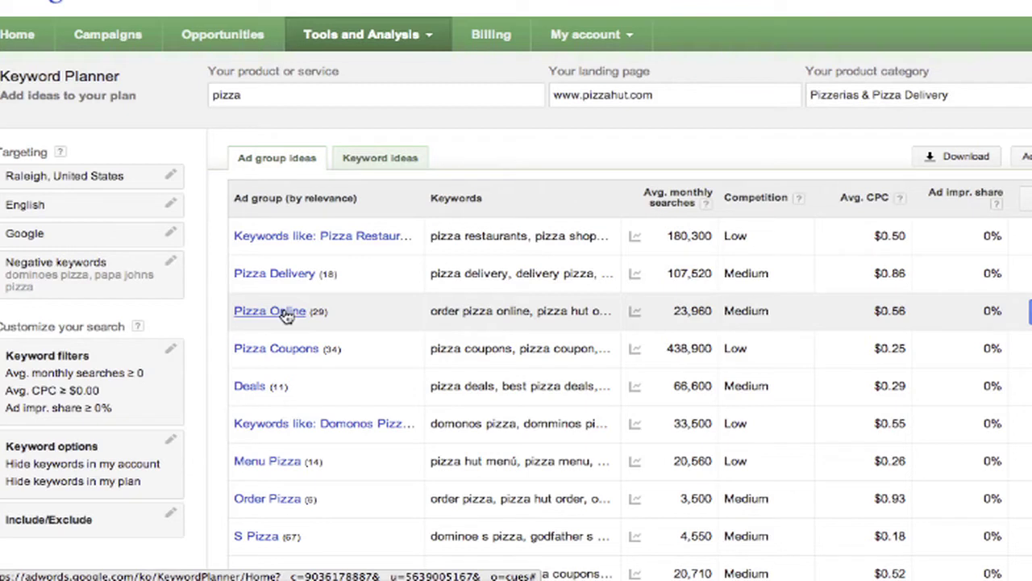
mouse_move(635, 311)
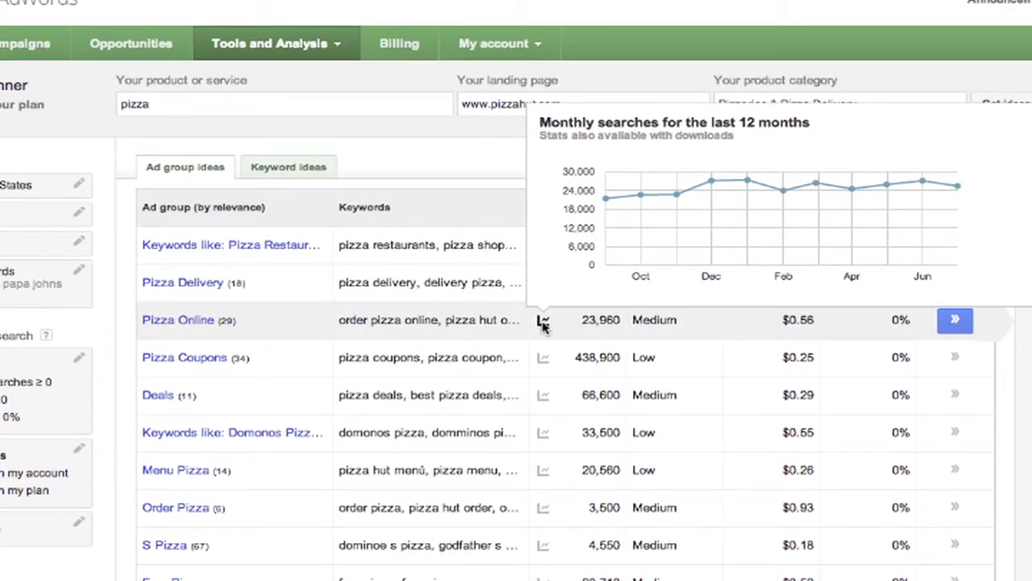
- Examine the keywords in the Pizza Coupons ad group, then return to the list of ad group ideas
mouse_move(542, 357)
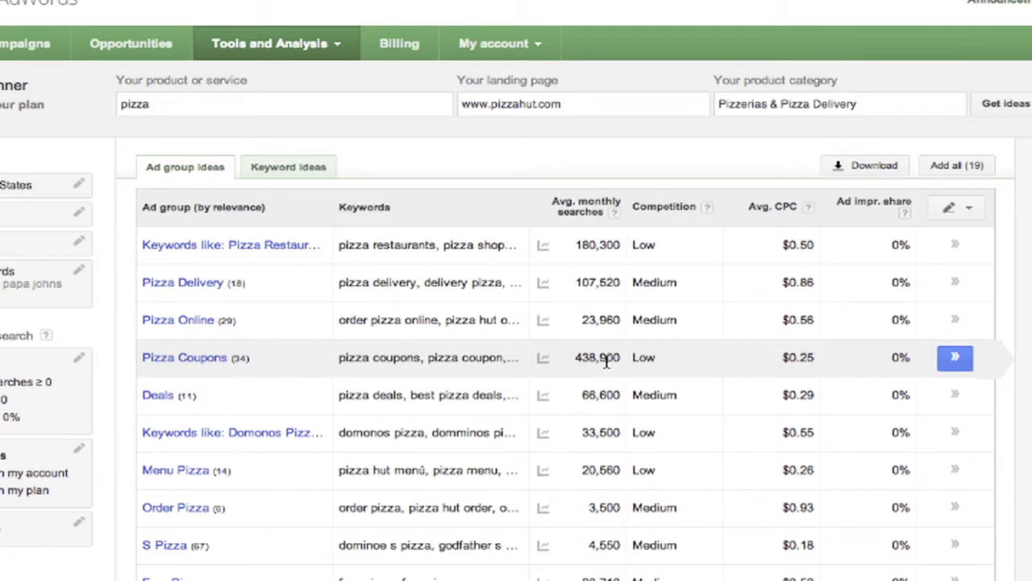
click(198, 359)
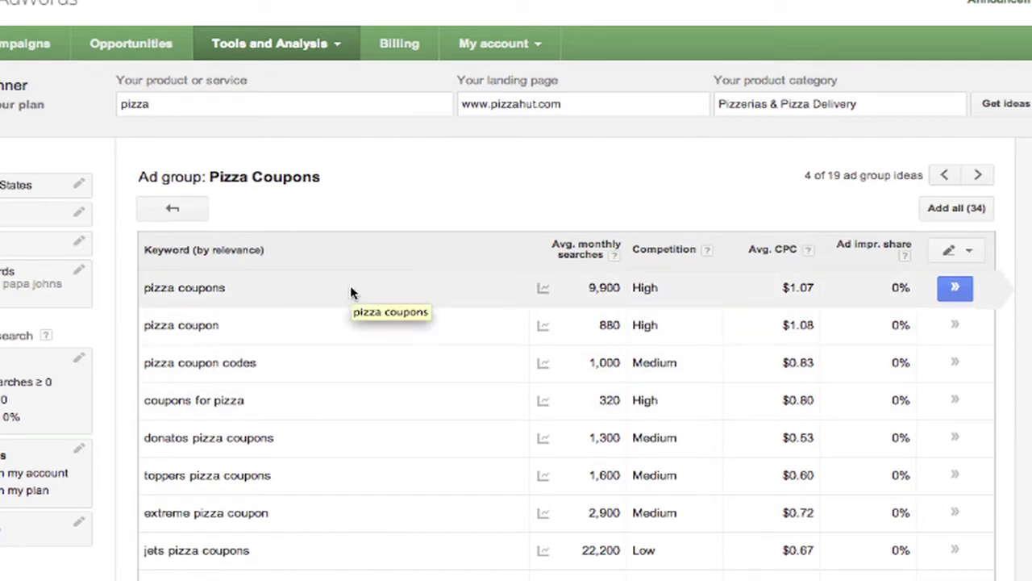
click(173, 211)
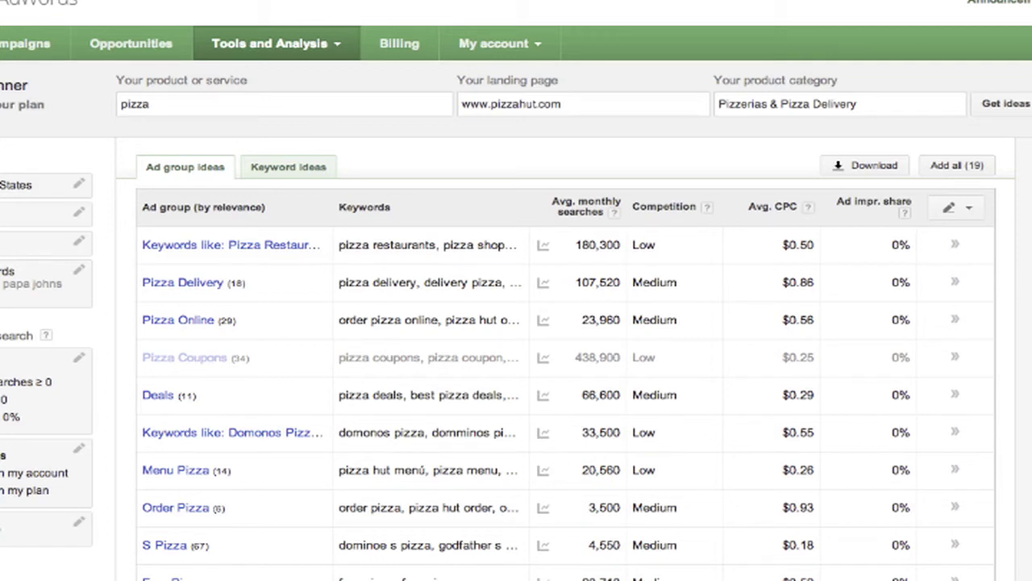
- Modify the search to use "pepperoni pizza" as the product or service and get the new ideas
click(371, 311)
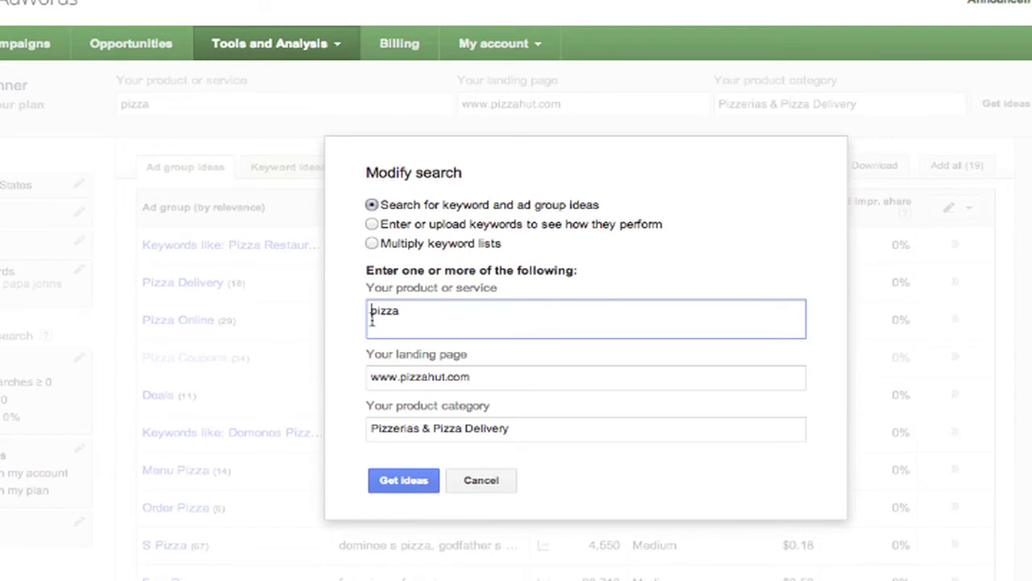
text(pepperoni)
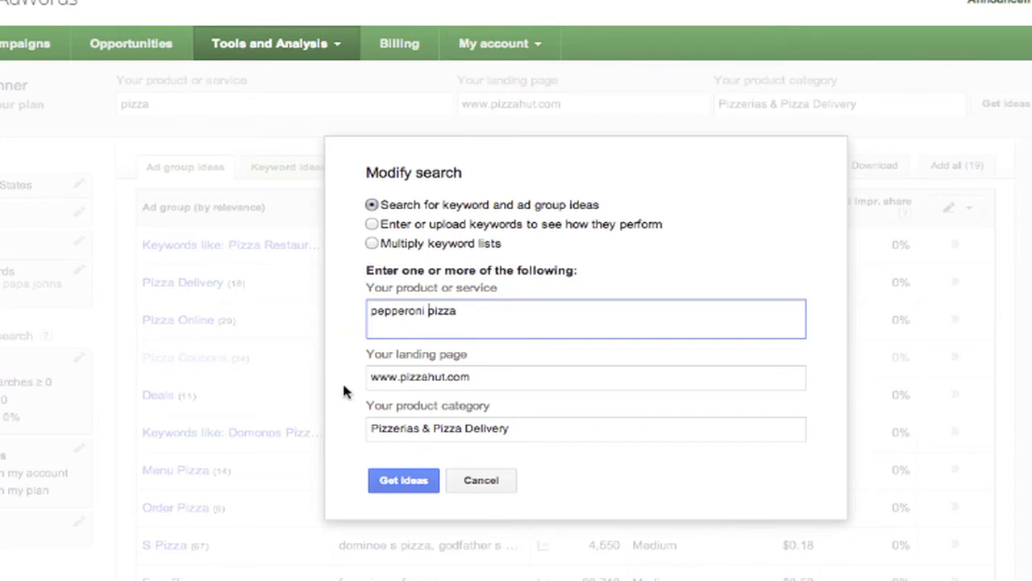
click(406, 480)
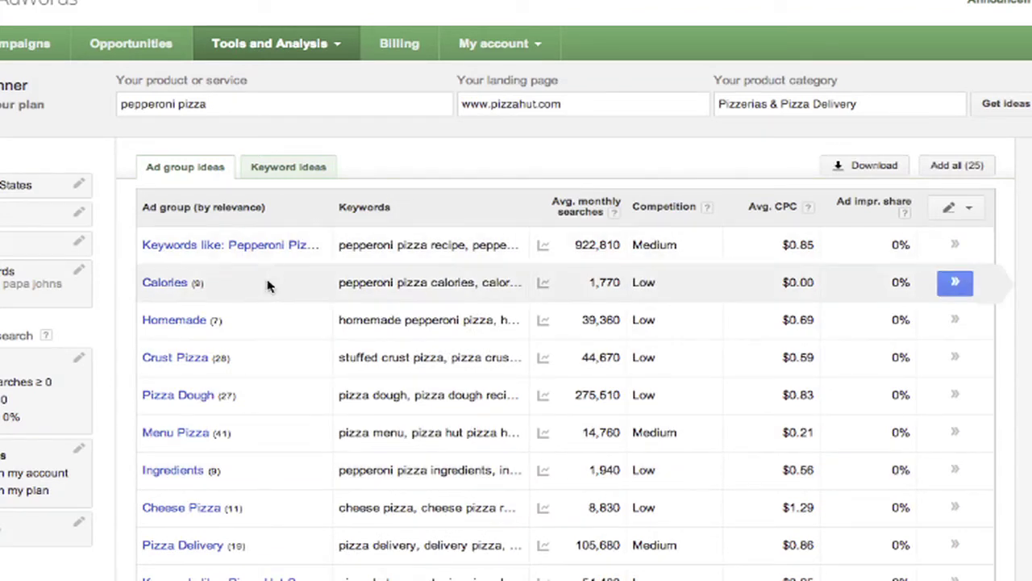
- Switch to the individual keyword ideas and view the monthly search chart for the search term pepperoni pizza
mouse_move(543, 432)
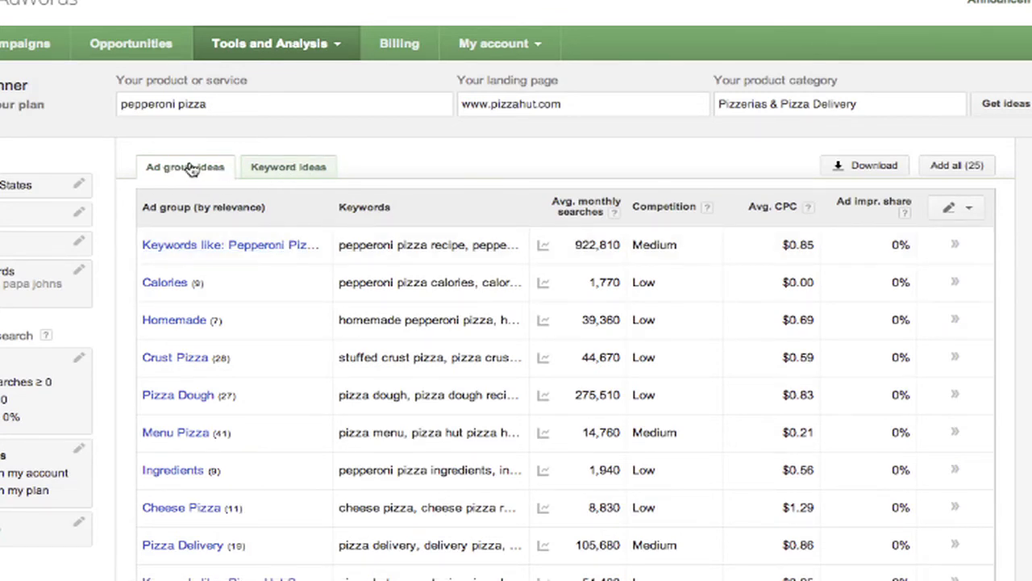
click(298, 169)
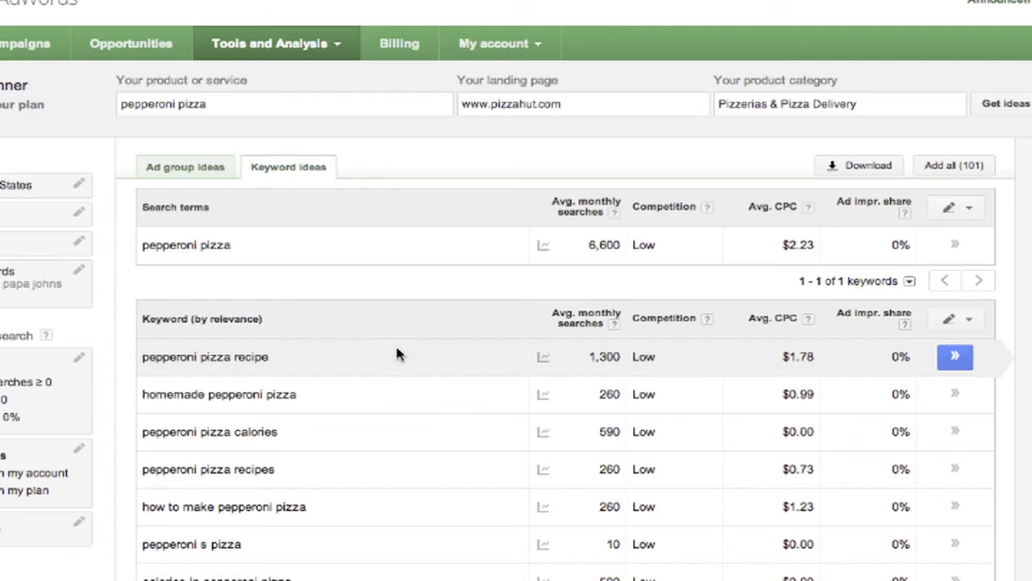
mouse_move(542, 357)
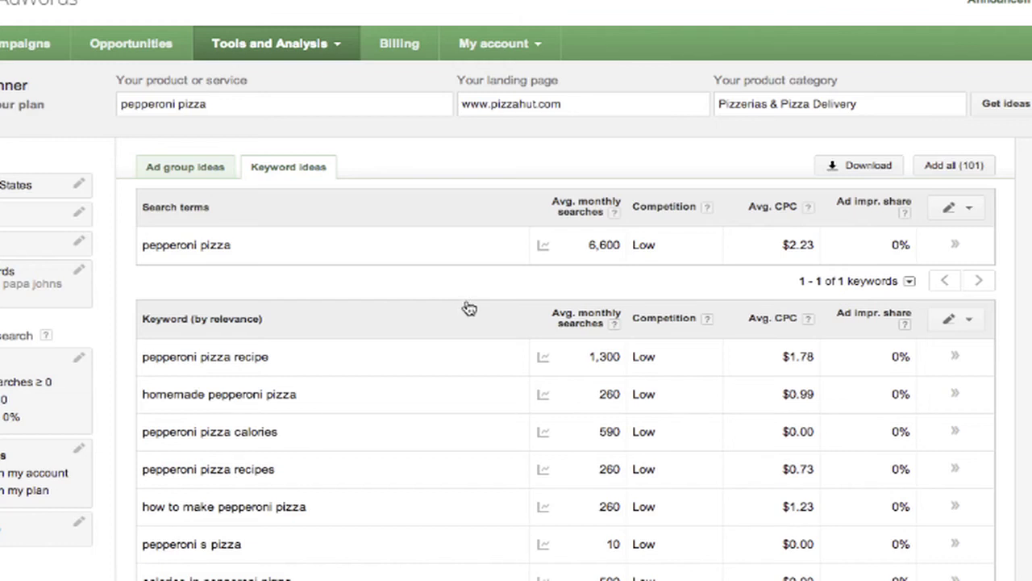
mouse_move(542, 244)
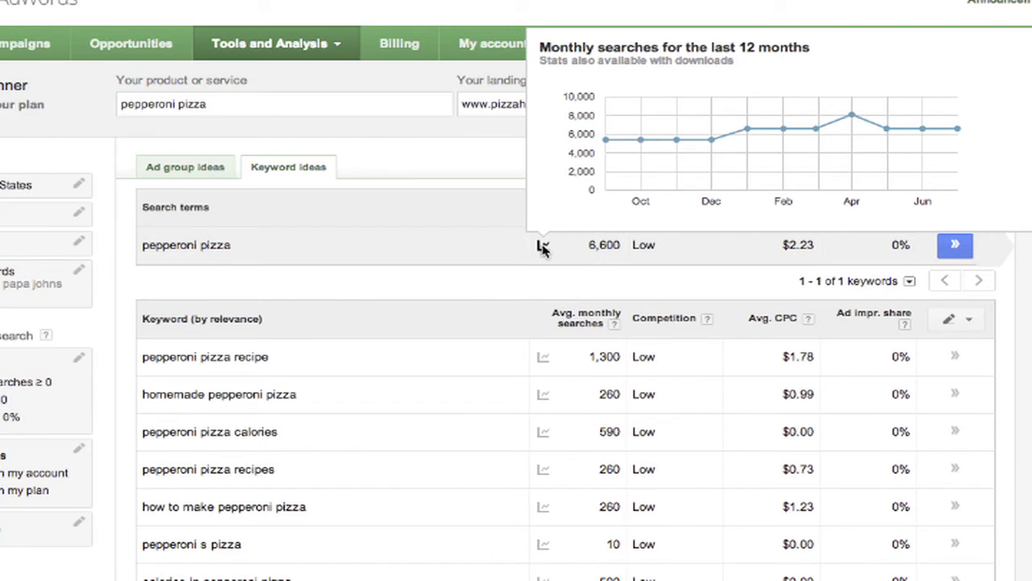